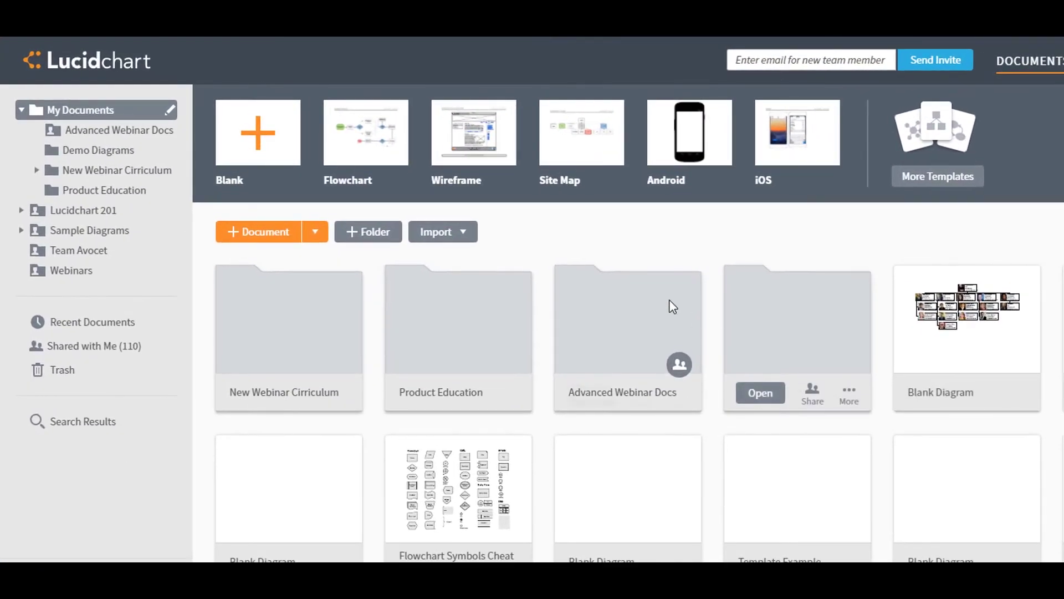
Open the Import menu listing the importable diagram formats, including AWS Architecture
{"action": "left_click", "coordinate": [463, 236]}
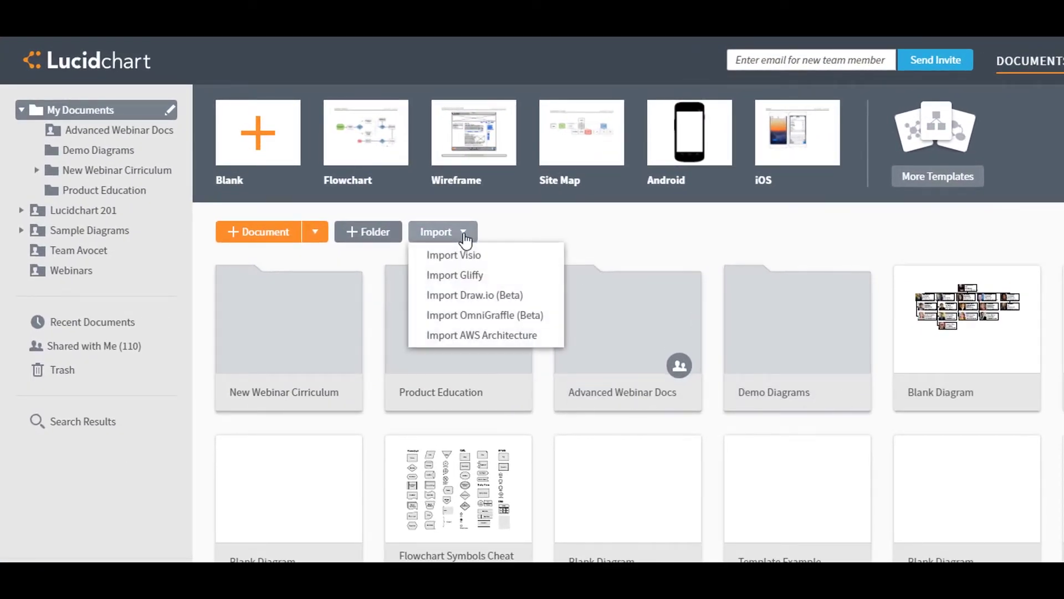
Start an AWS Architecture import and copy its IAM permissions policy JSON, ending back on the IAM step
{"action": "left_click", "coordinate": [430, 336]}
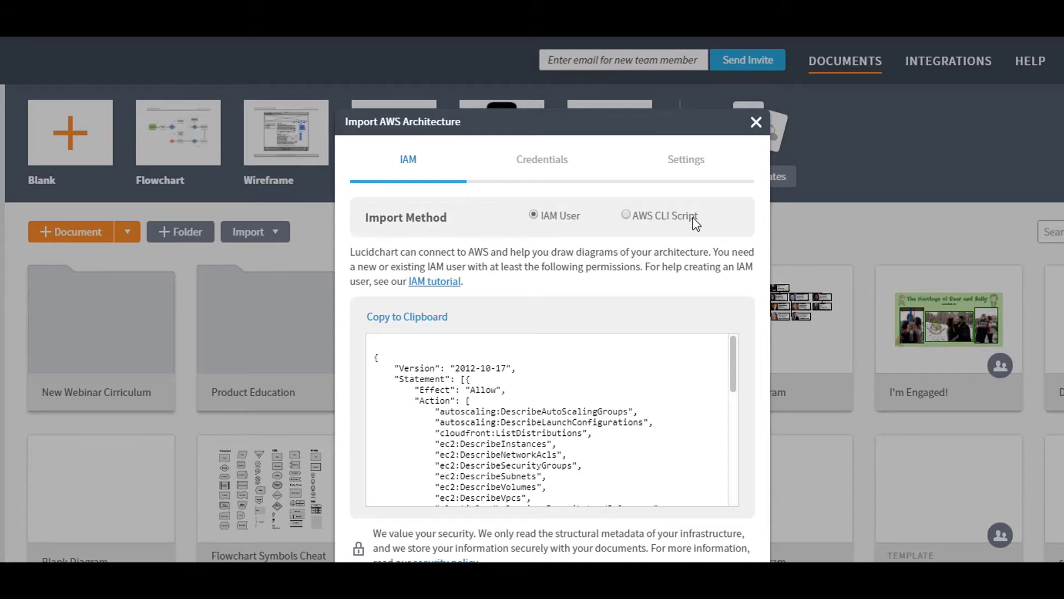
{"action": "left_click", "coordinate": [549, 439]}
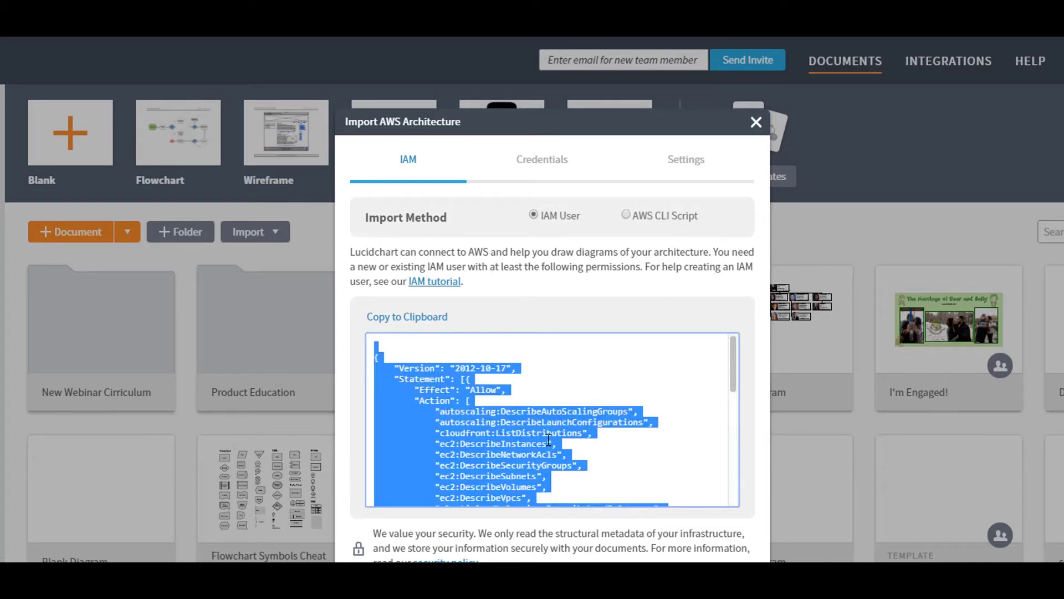
{"action": "left_click", "coordinate": [432, 323]}
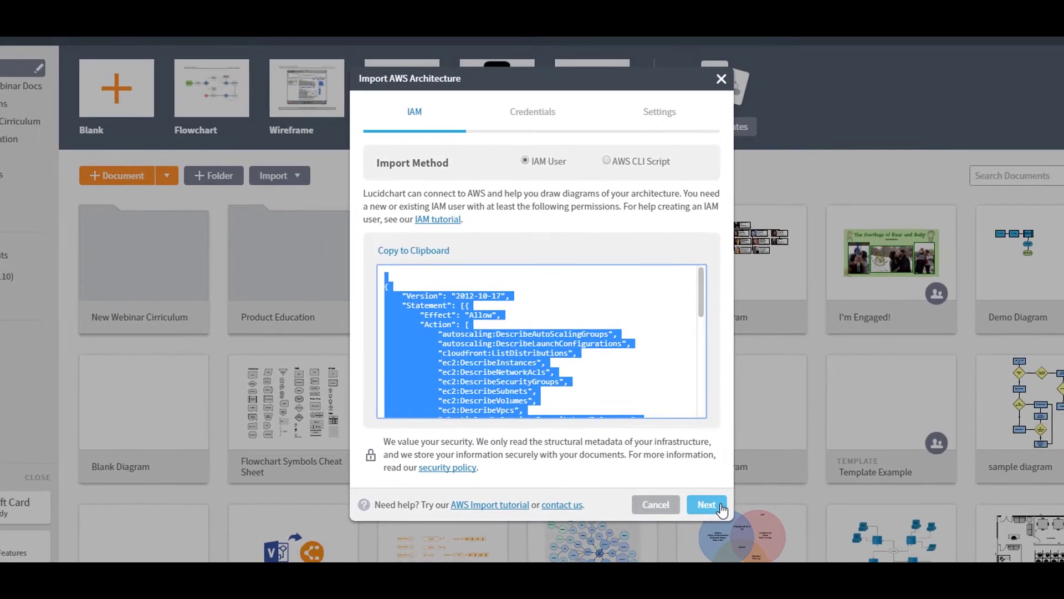
{"action": "left_click", "coordinate": [730, 501]}
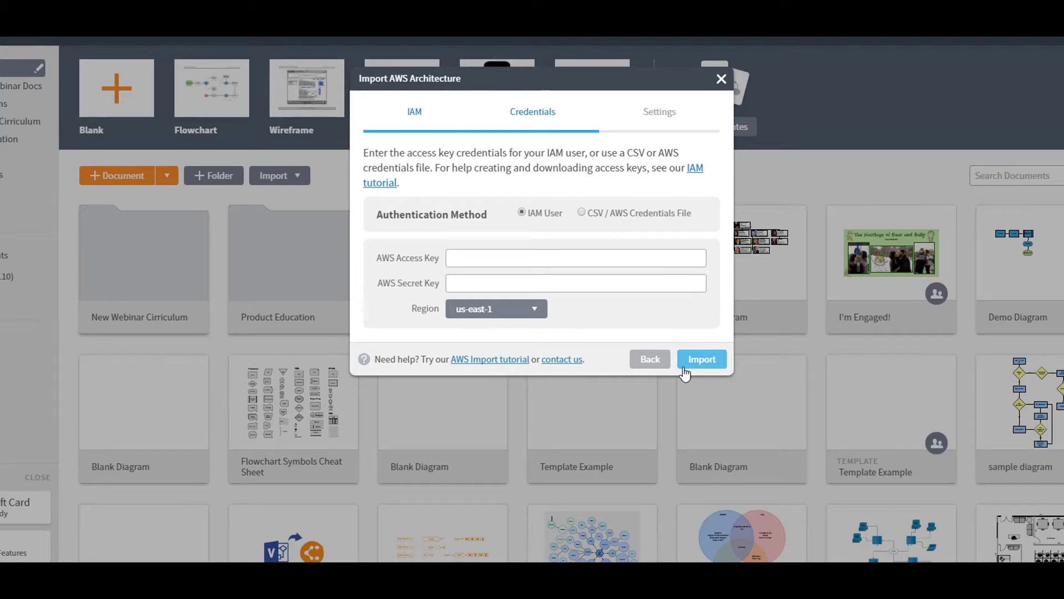
{"action": "left_click", "coordinate": [648, 359]}
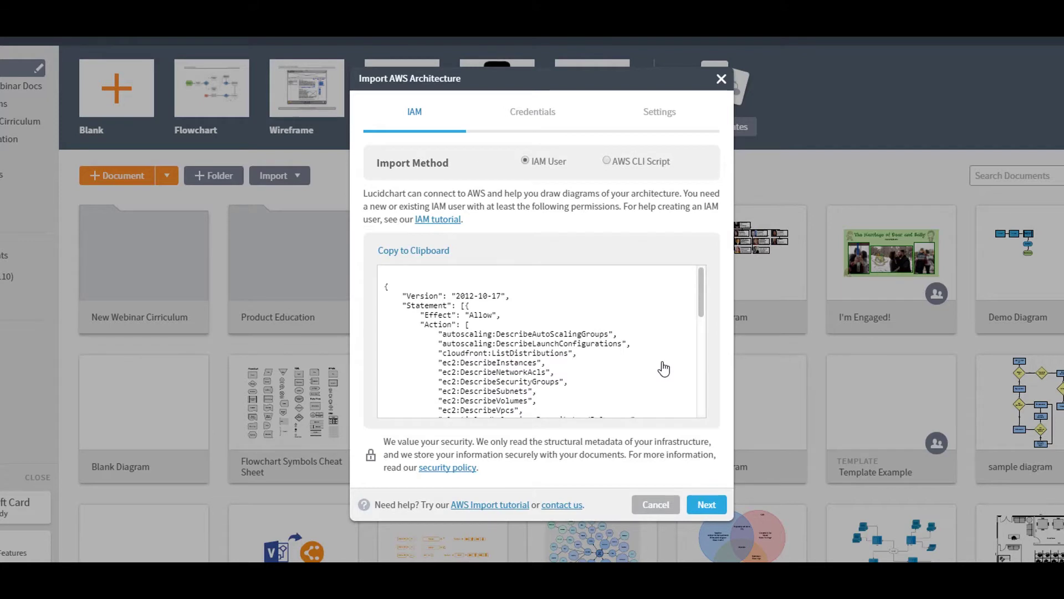
Switch the import method to AWS CLI Script and copy the entire Python script to the clipboard
{"action": "left_click", "coordinate": [635, 161]}
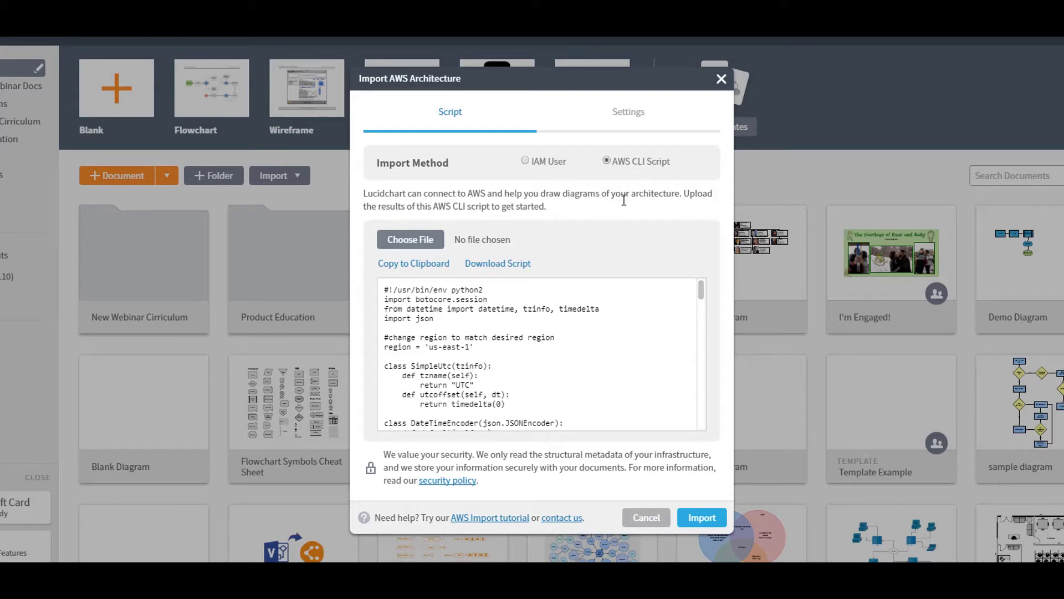
{"action": "left_click", "coordinate": [544, 328]}
{"action": "key", "text": "ctrl+a"}
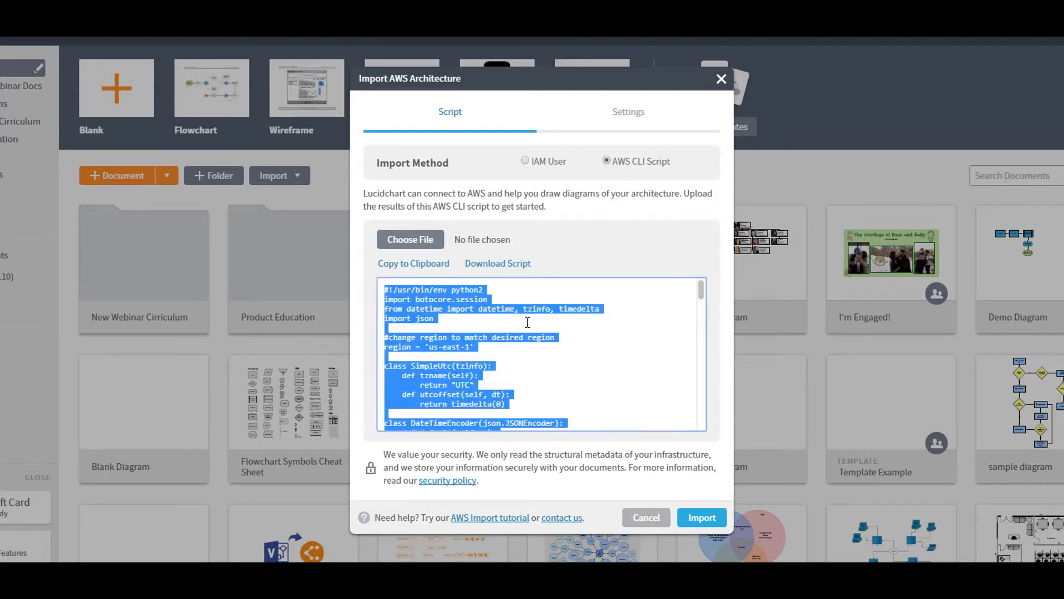
{"action": "left_click", "coordinate": [427, 266]}
Upload awssample_json.json as the CLI script results file
{"action": "left_click", "coordinate": [426, 242]}
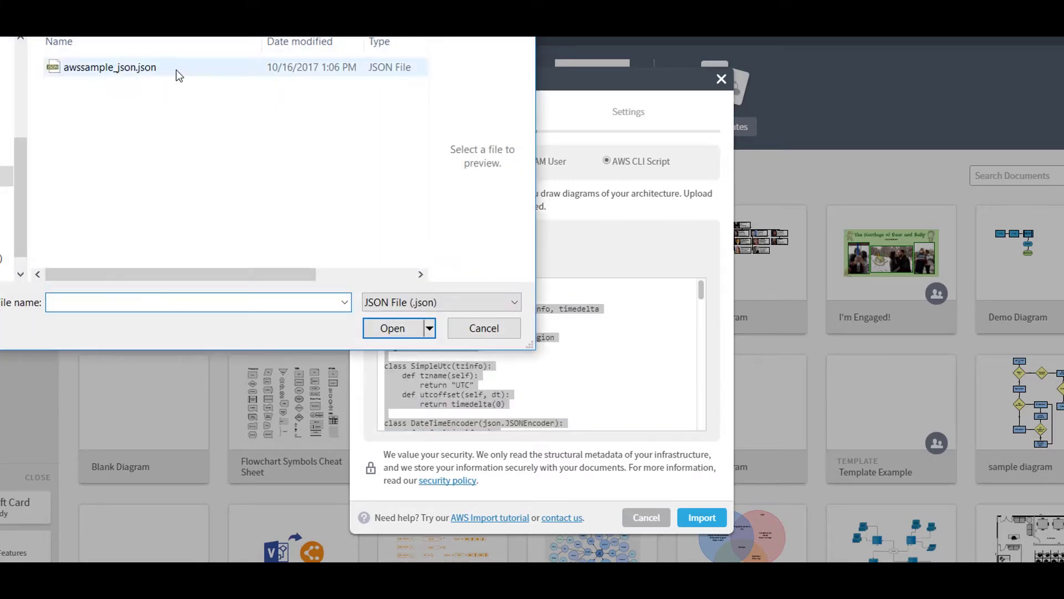
{"action": "left_click", "coordinate": [178, 68]}
{"action": "left_click", "coordinate": [412, 334]}
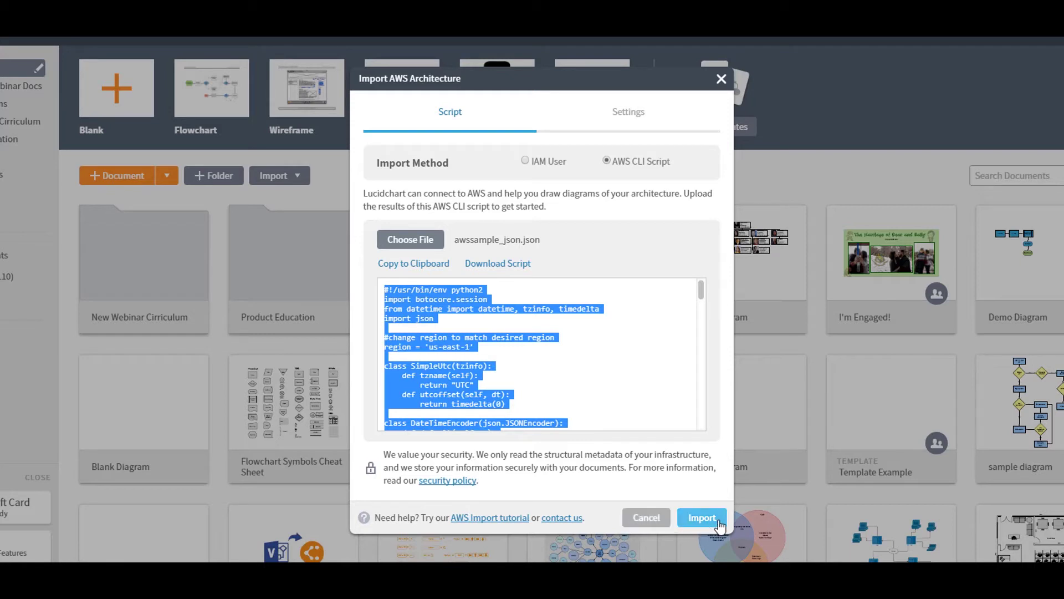
Import the uploaded AWS data and finish with Auto Layout selected
{"action": "left_click", "coordinate": [702, 517]}
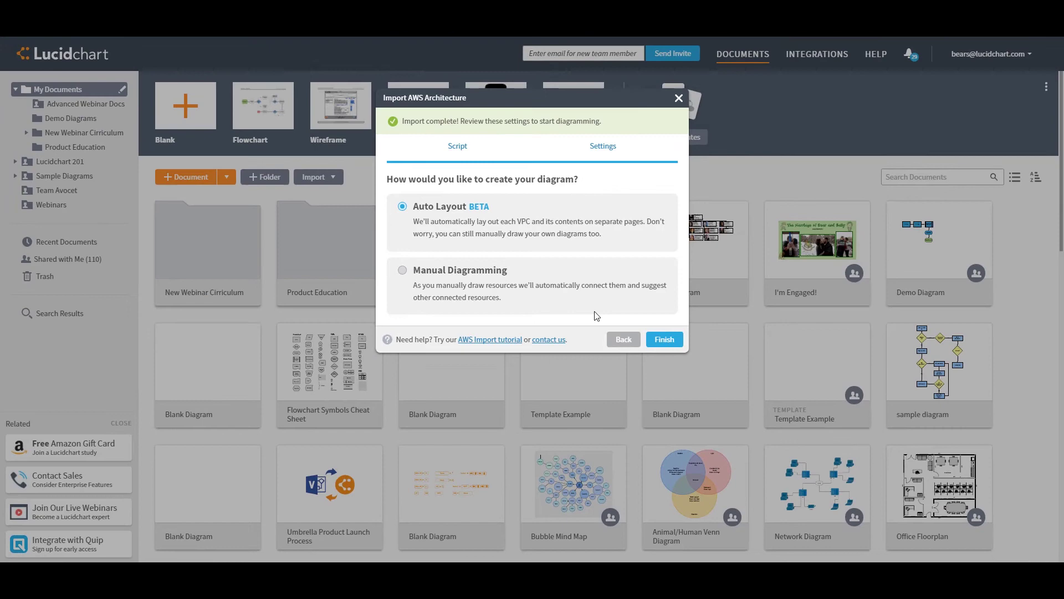
{"action": "left_click", "coordinate": [678, 348]}
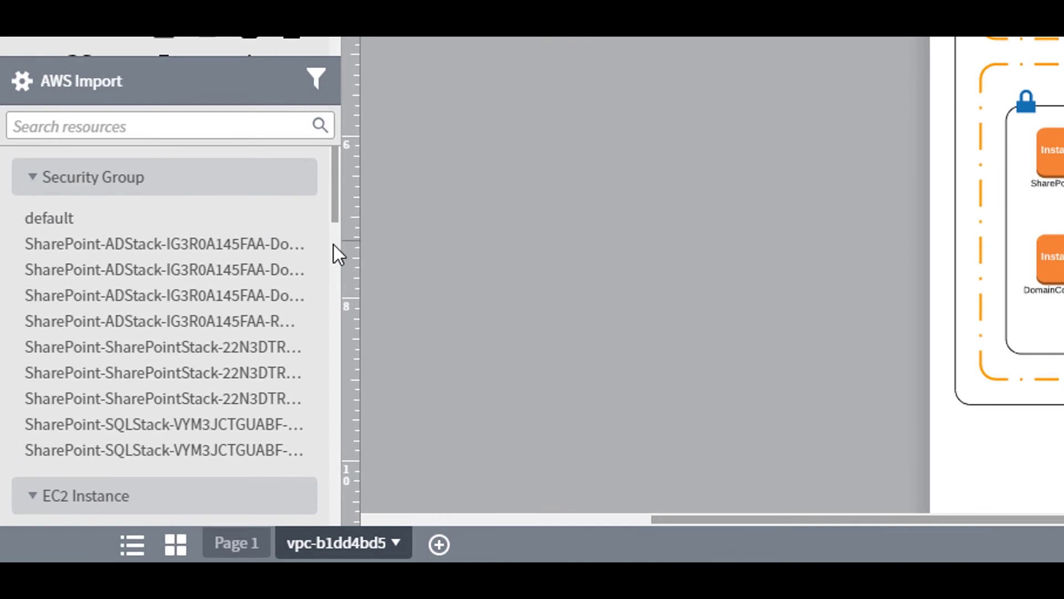
Scroll through the AWS Import panel's resource list to review the imported resources
{"action": "scroll", "coordinate": [226, 247], "scroll_direction": "down", "scroll_amount": 8}
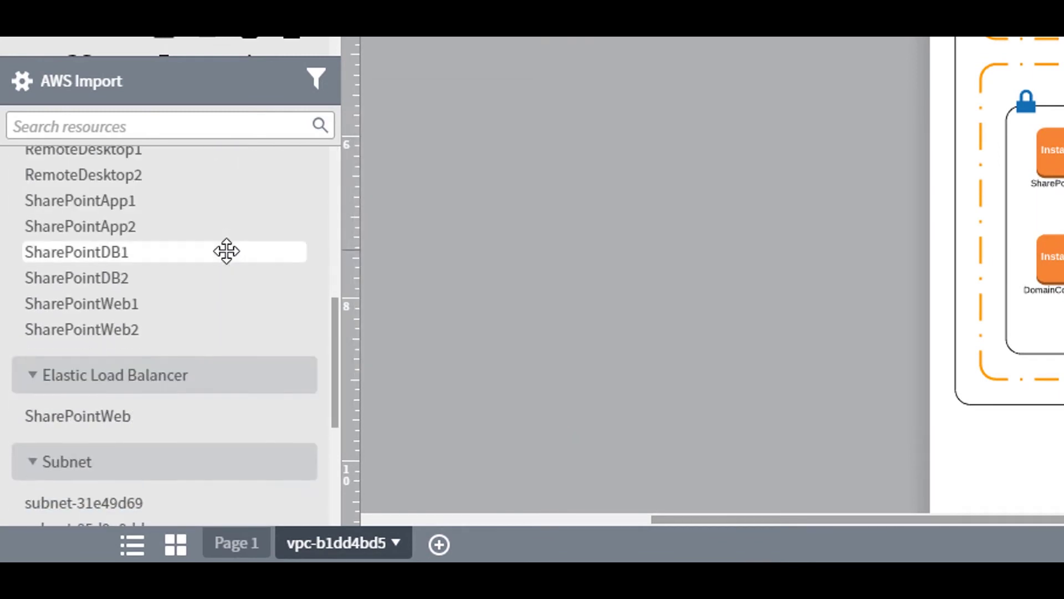
{"action": "scroll", "coordinate": [227, 251], "scroll_direction": "down", "scroll_amount": 5}
{"action": "scroll", "coordinate": [227, 251], "scroll_direction": "up", "scroll_amount": 8}
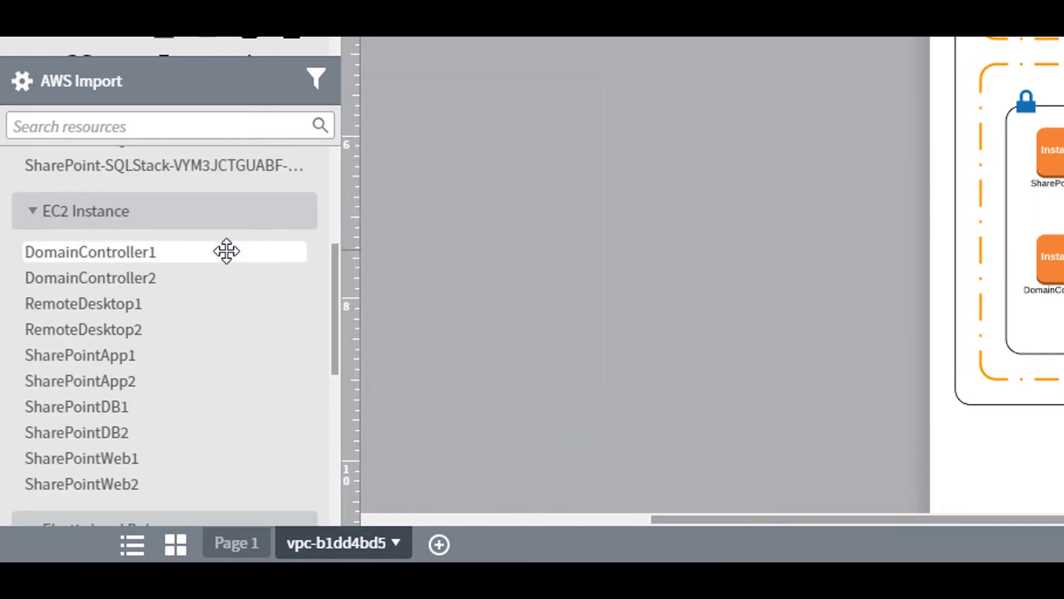
{"action": "scroll", "coordinate": [226, 251], "scroll_direction": "up", "scroll_amount": 5}
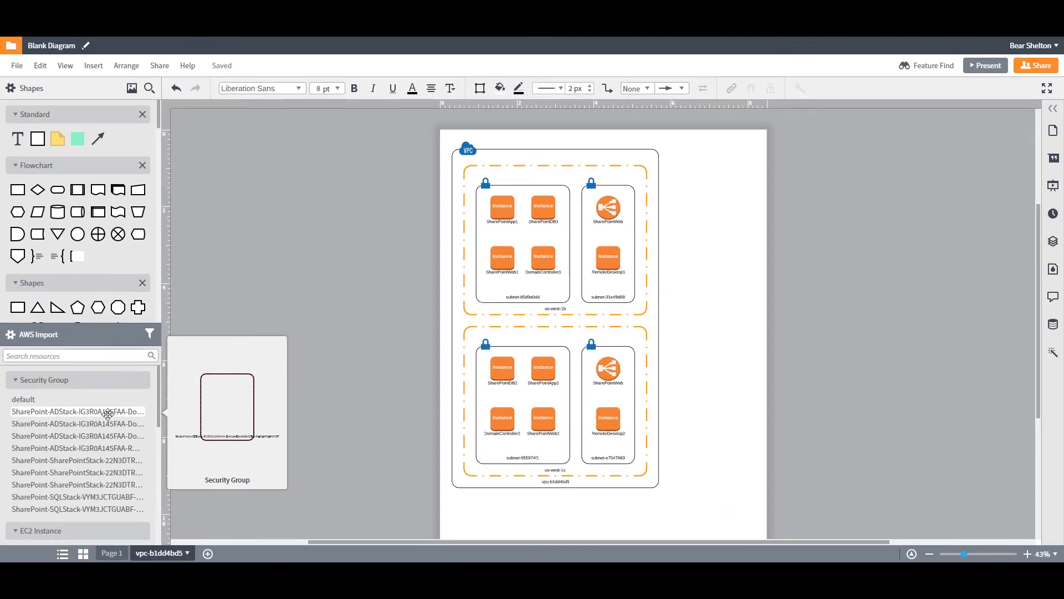
Label the SharePointWeb load balancer with its 'Elastic Load Balancer' type from its shape data
{"action": "left_click", "coordinate": [614, 210]}
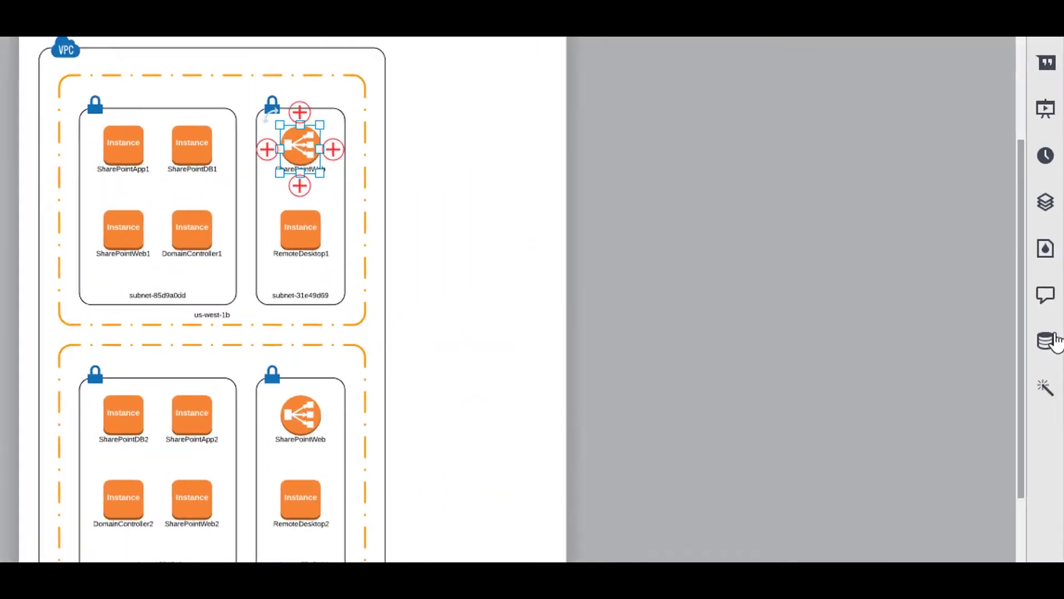
{"action": "left_click", "coordinate": [1055, 351]}
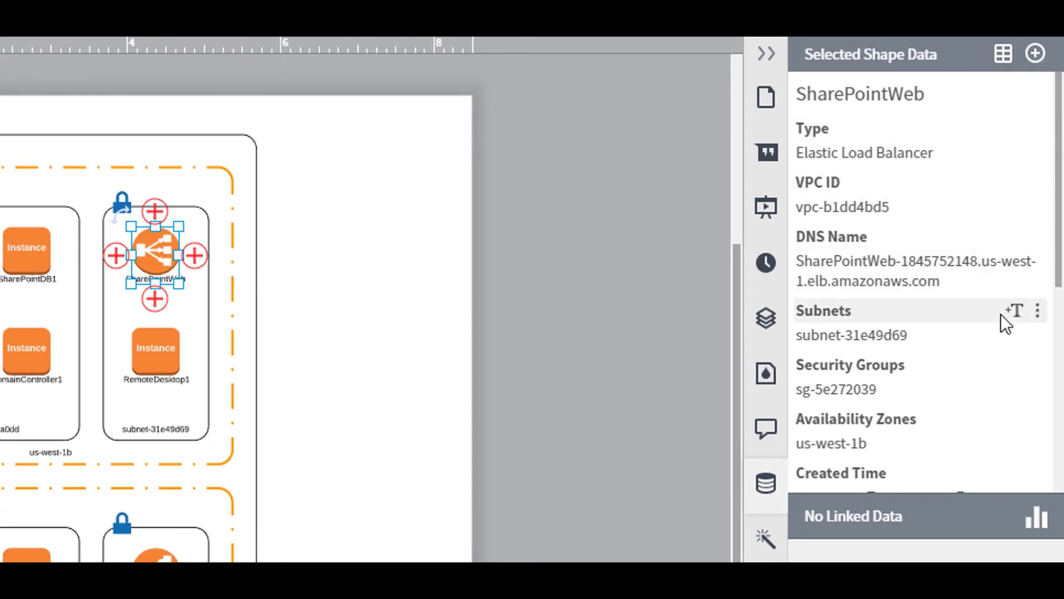
{"action": "scroll", "coordinate": [1001, 360], "scroll_direction": "down", "scroll_amount": 5}
{"action": "scroll", "coordinate": [1000, 359], "scroll_direction": "down", "scroll_amount": 2}
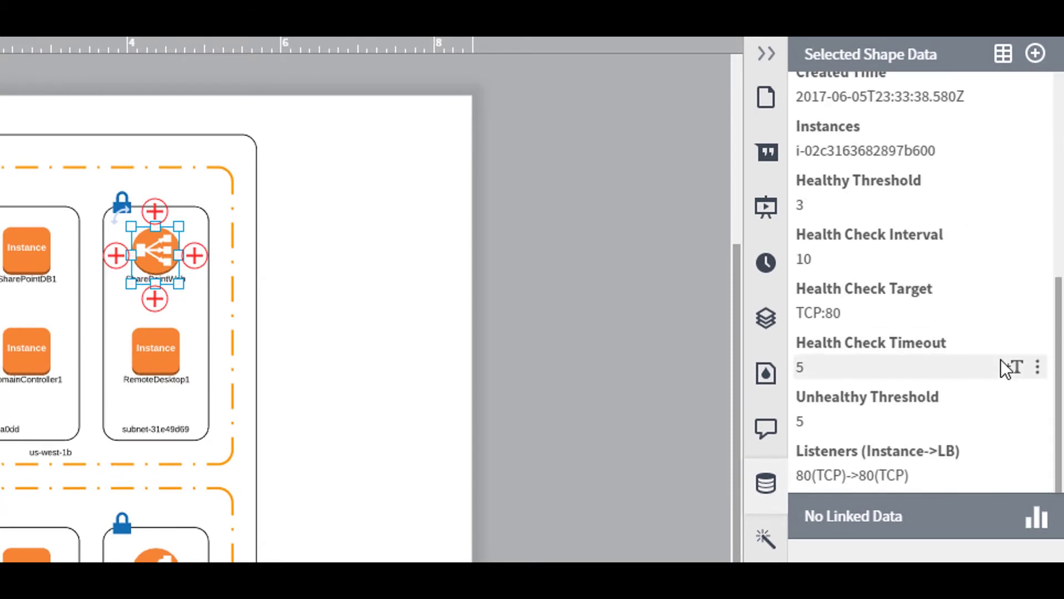
{"action": "scroll", "coordinate": [1000, 360], "scroll_direction": "up", "scroll_amount": 7}
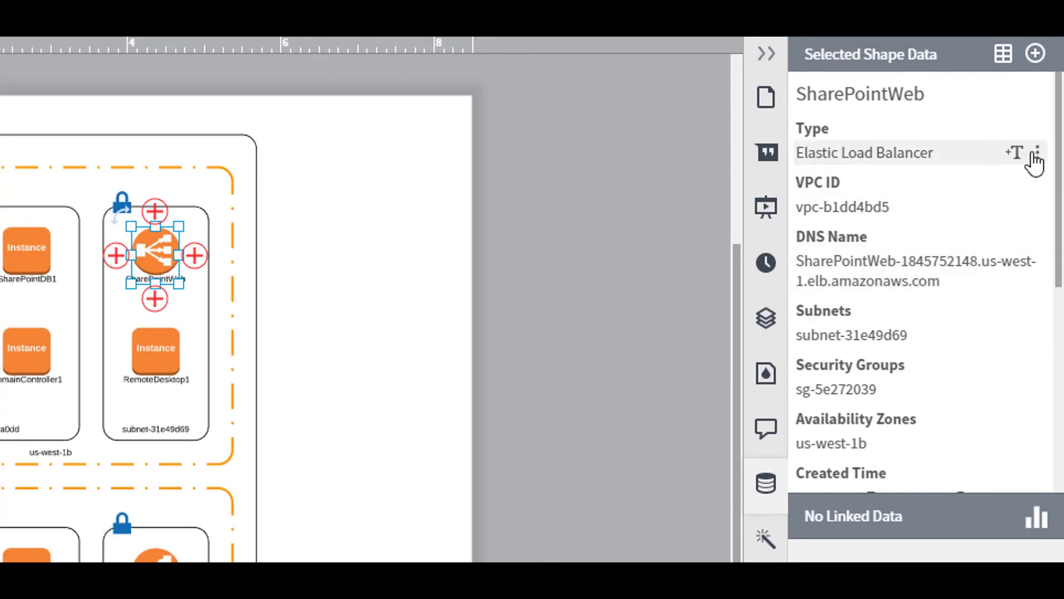
{"action": "left_click", "coordinate": [1018, 156]}
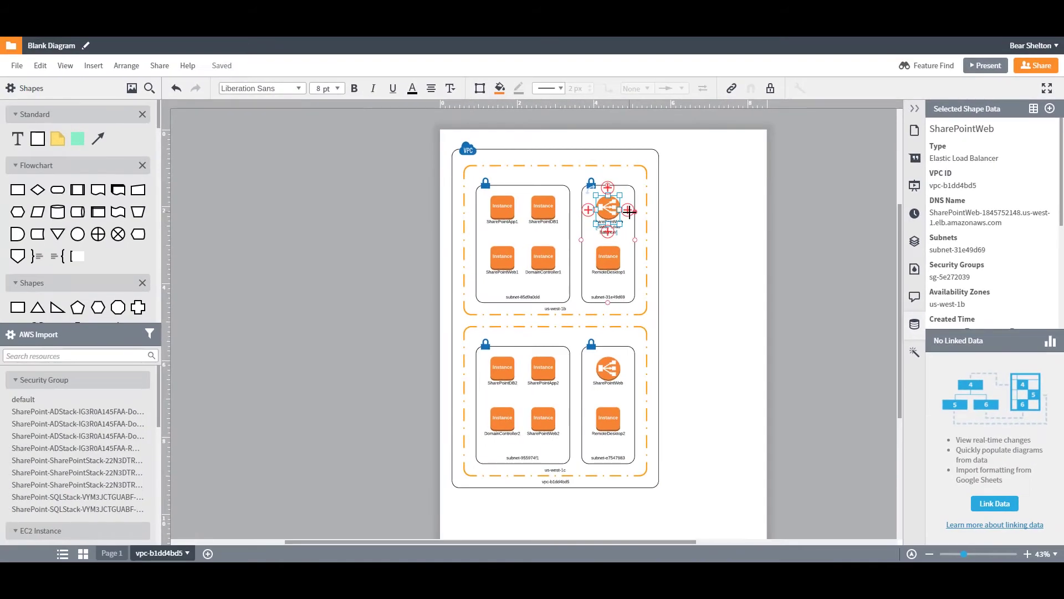
Connect the SharePointWeb load balancer to SharePointWeb1 and SharePointWeb2 using Connect to Resources on Page
{"action": "left_click", "coordinate": [490, 225]}
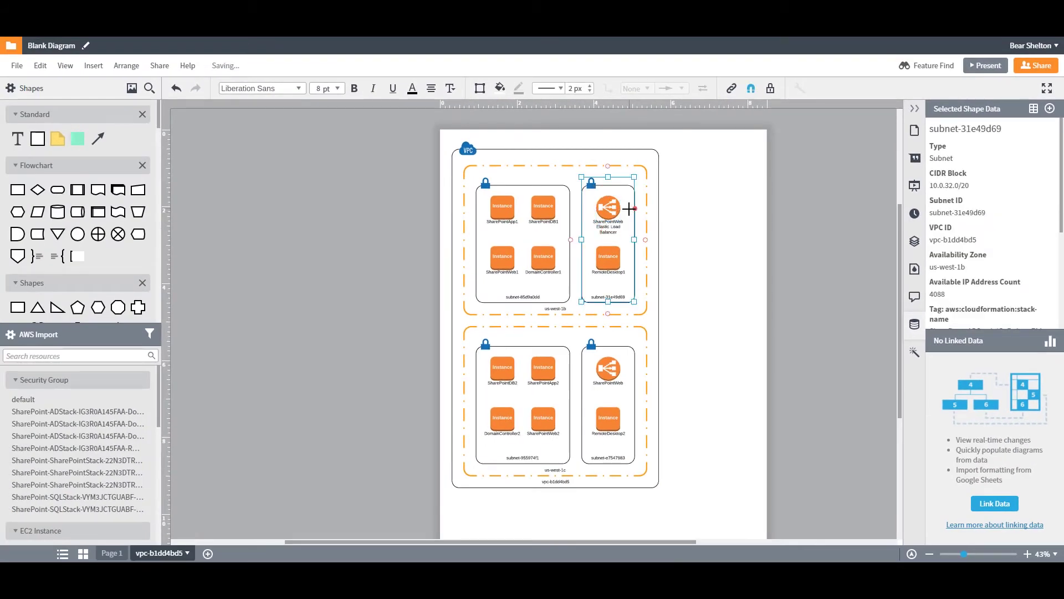
{"action": "left_click", "coordinate": [608, 211]}
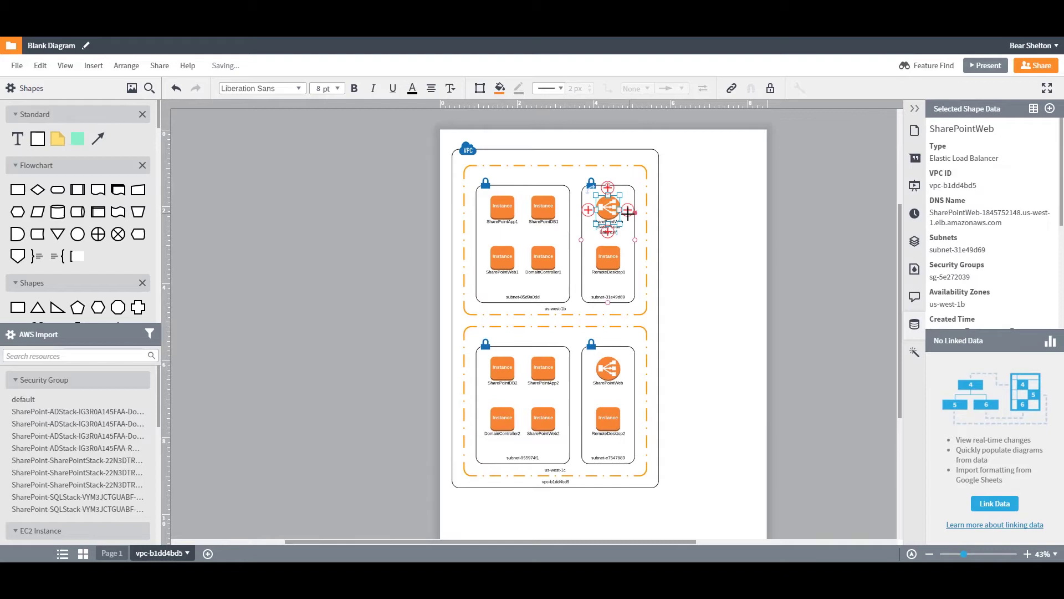
{"action": "left_click", "coordinate": [608, 238]}
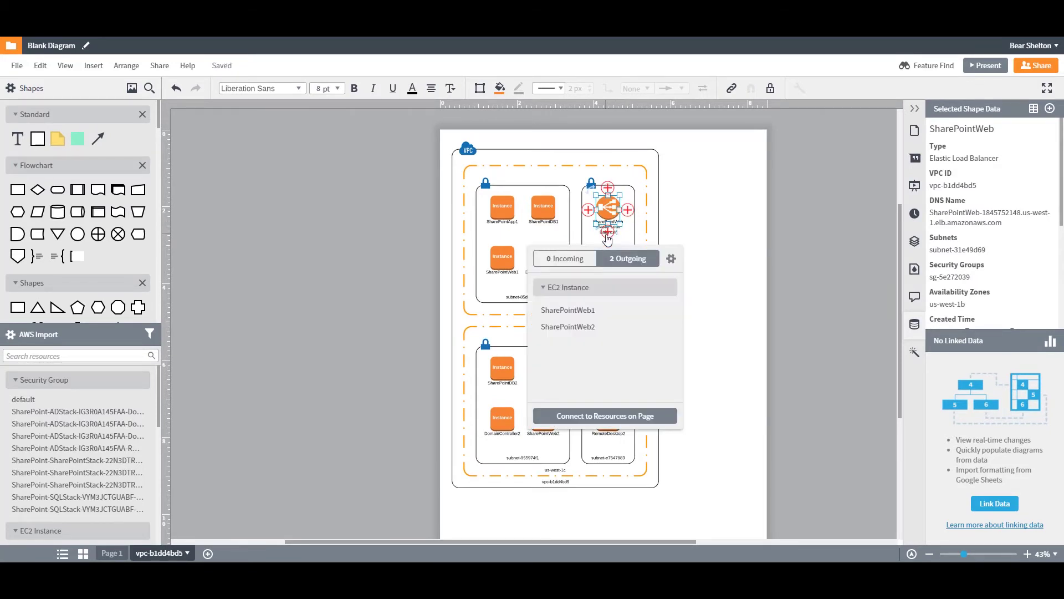
{"action": "left_click", "coordinate": [672, 418]}
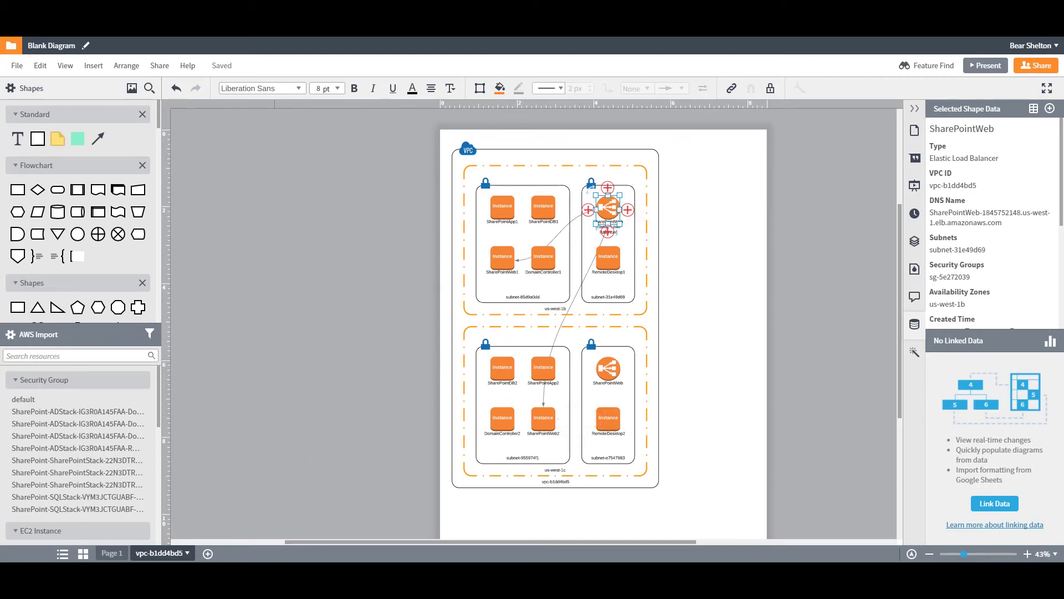
Add Page 3 and place a SharePoint-ADStack security group on it
{"action": "left_click", "coordinate": [208, 553]}
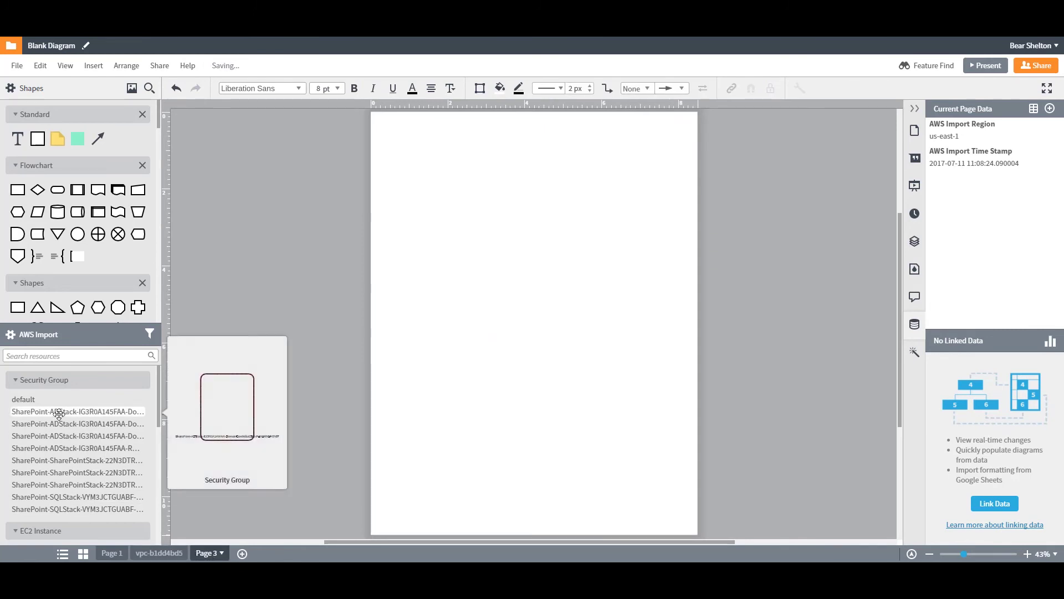
{"action": "left_click_drag", "start_coordinate": [59, 413], "coordinate": [472, 203]}
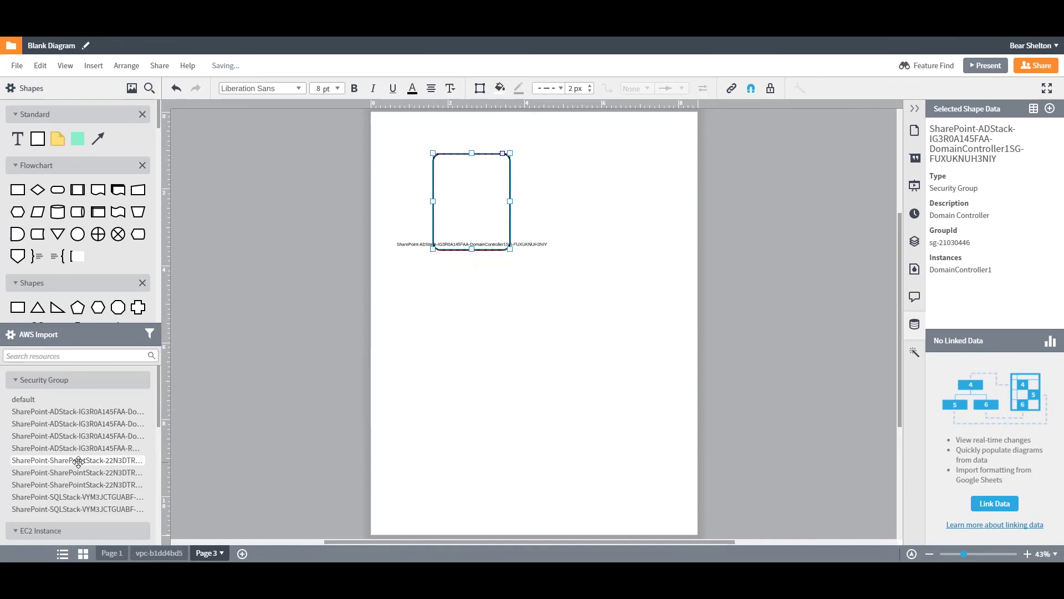
{"action": "scroll", "coordinate": [78, 462], "scroll_direction": "down", "scroll_amount": 5}
{"action": "scroll", "coordinate": [78, 462], "scroll_direction": "up", "scroll_amount": 3}
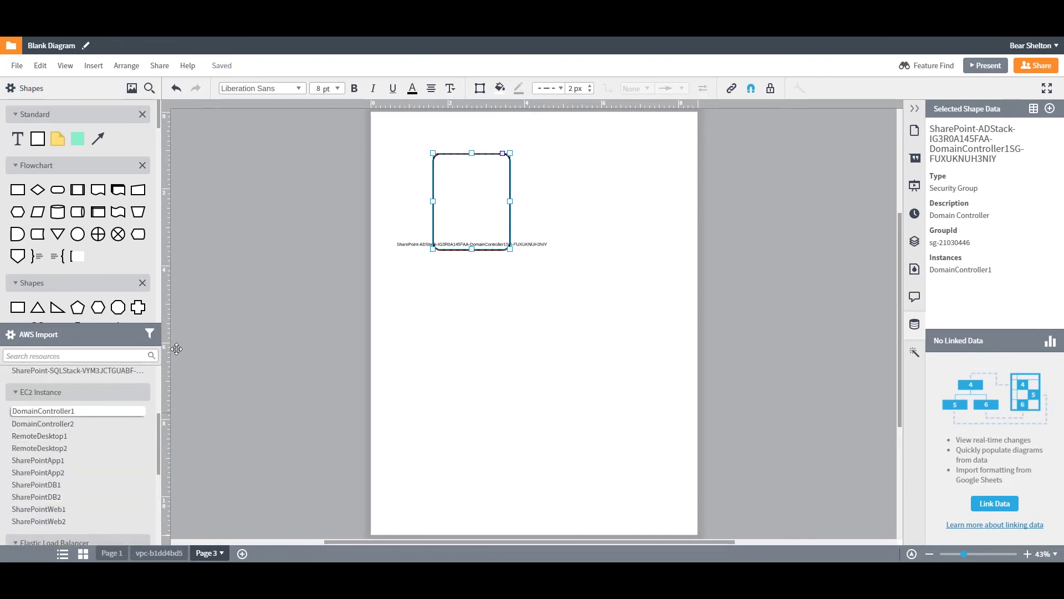
Place the DomainController1 and RemoteDesktop1 instances side by side inside the security group
{"action": "left_click_drag", "start_coordinate": [60, 413], "coordinate": [474, 165]}
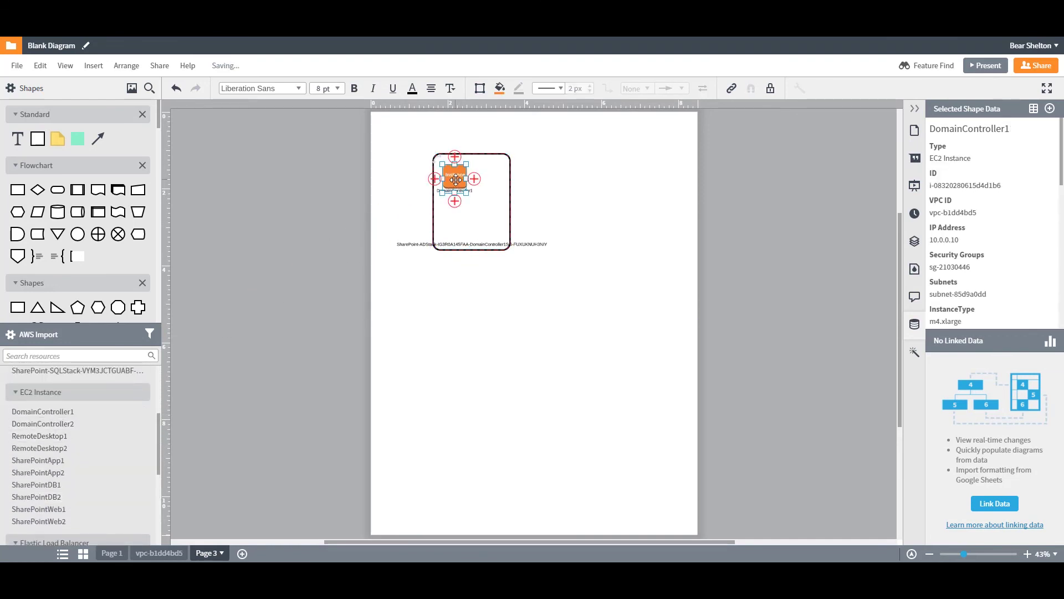
{"action": "mouse_move", "coordinate": [42, 436]}
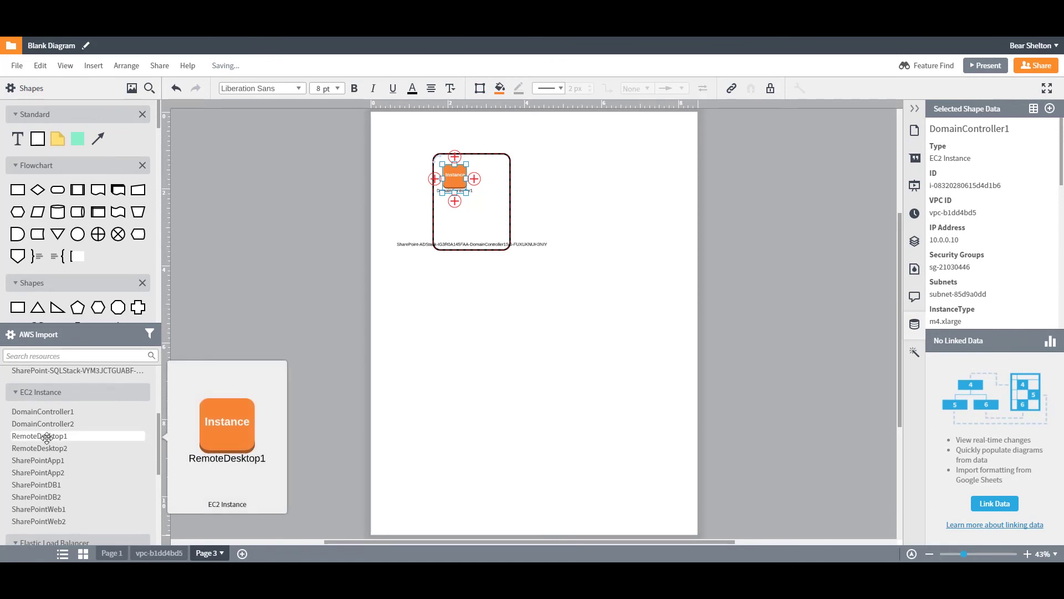
{"action": "left_click_drag", "start_coordinate": [167, 409], "coordinate": [489, 179]}
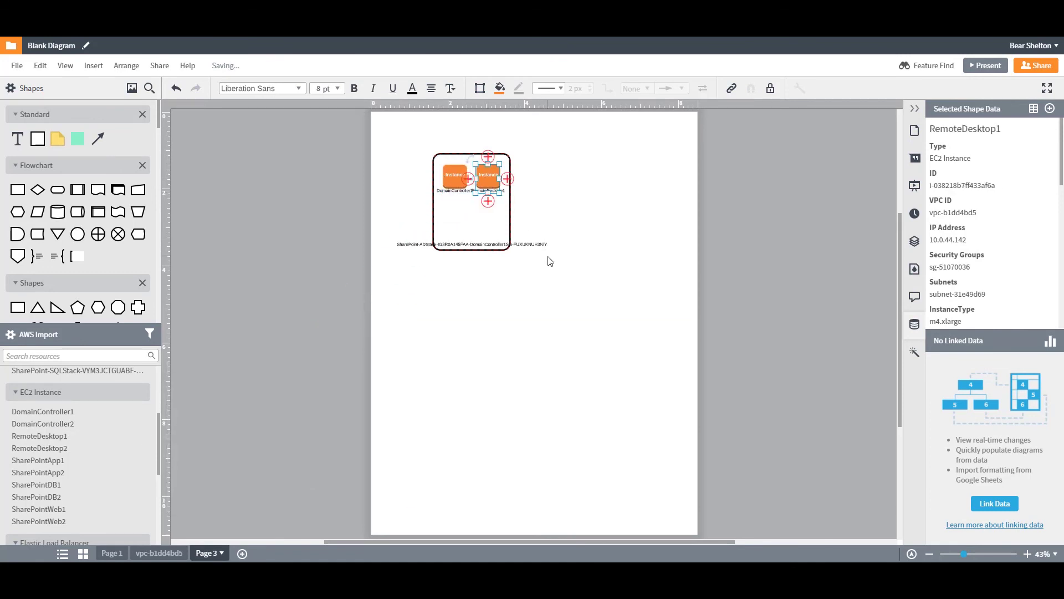